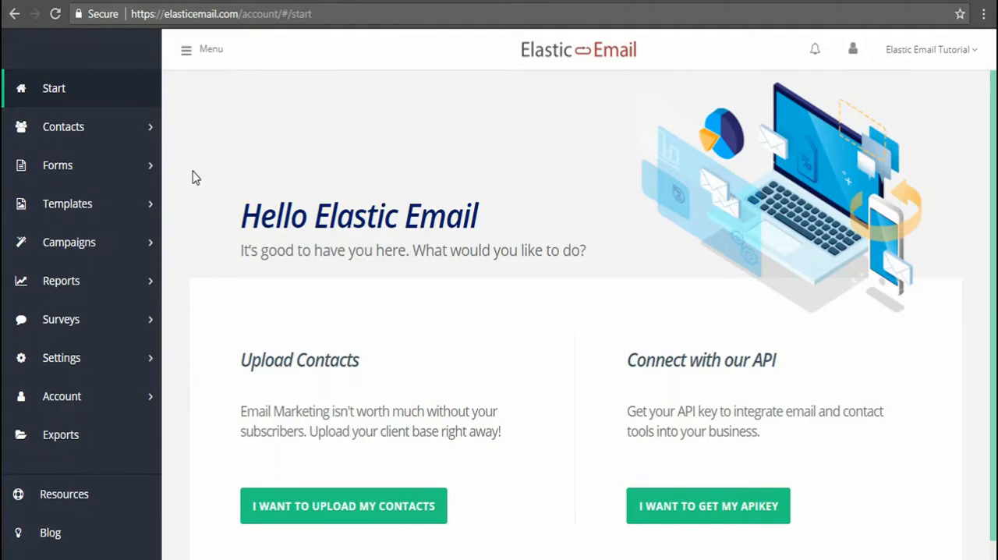
Create a new web form and include the firstname contact field in it
left_click(92, 179)
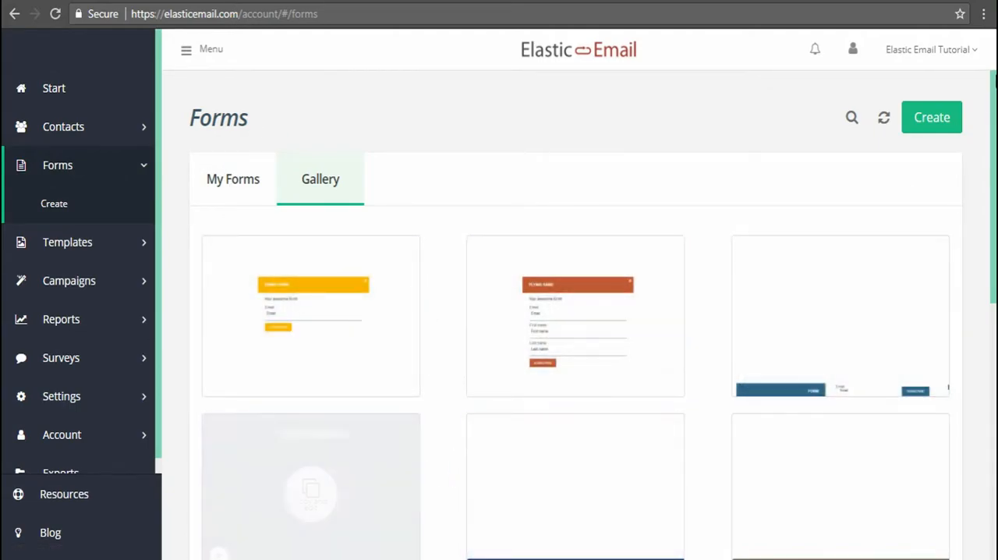
left_click(936, 114)
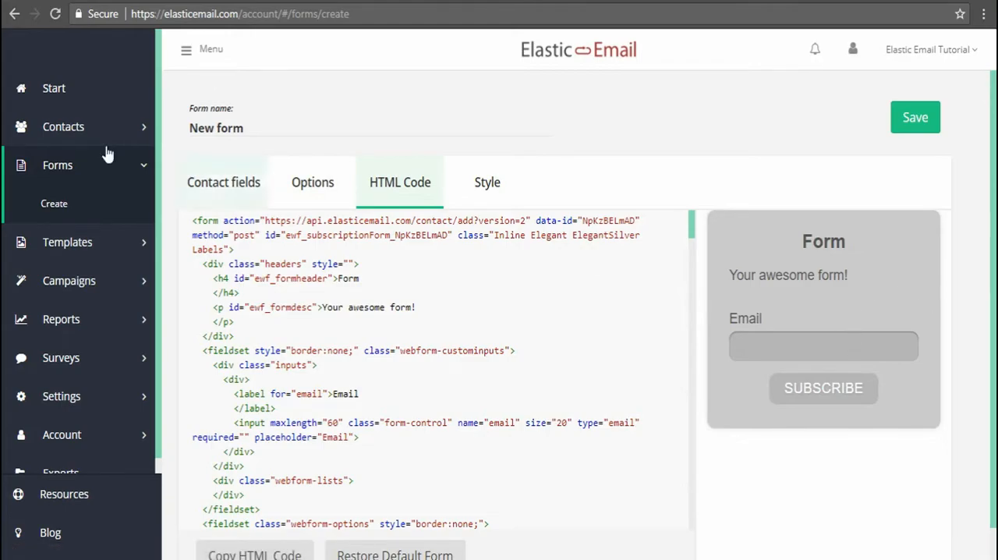
left_click(228, 184)
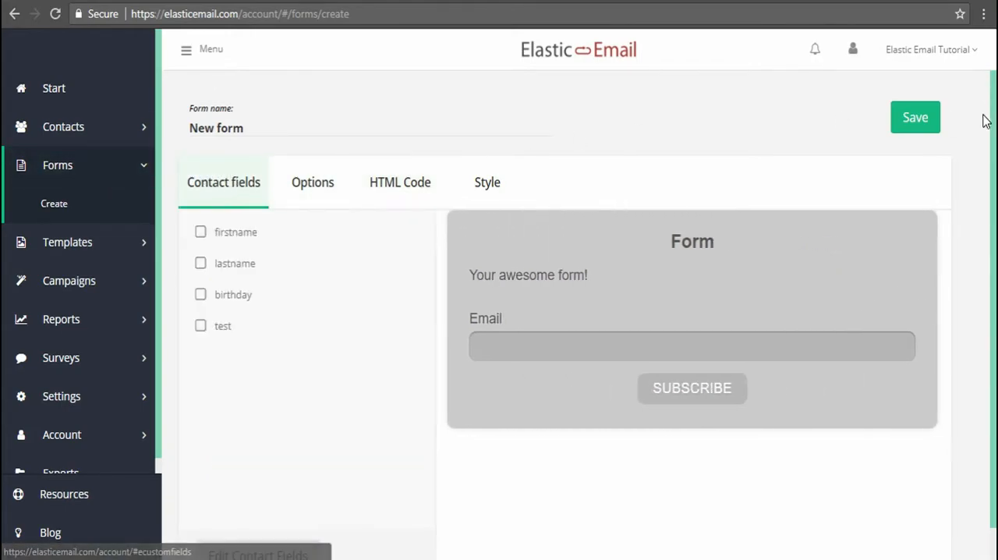
scroll(986, 132, "down", 1)
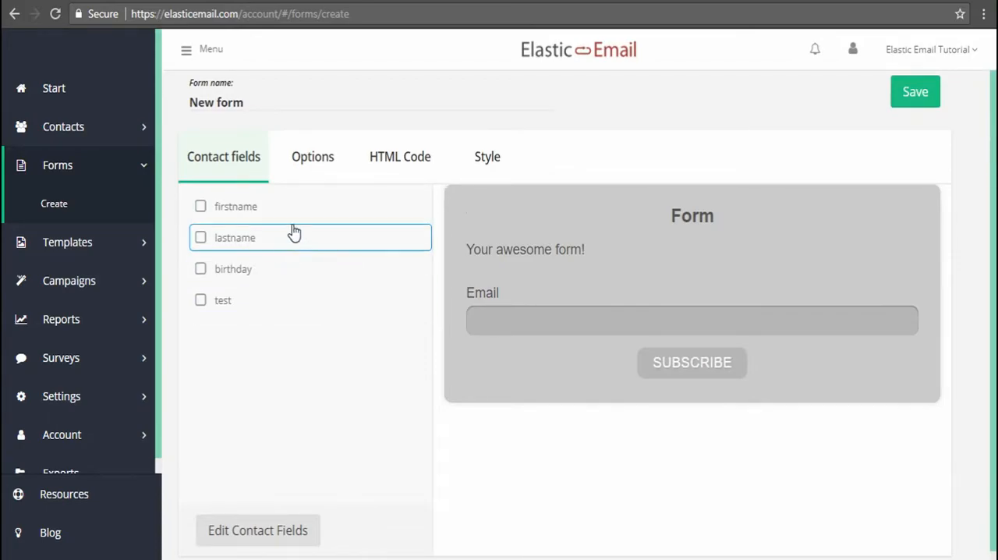
left_click(202, 206)
left_click(201, 301)
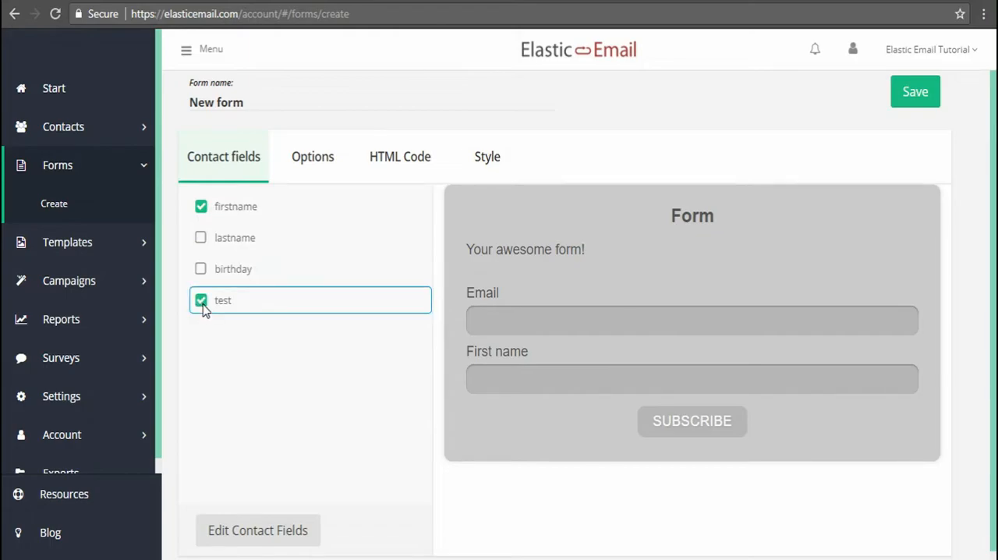
left_click(201, 301)
left_click(323, 161)
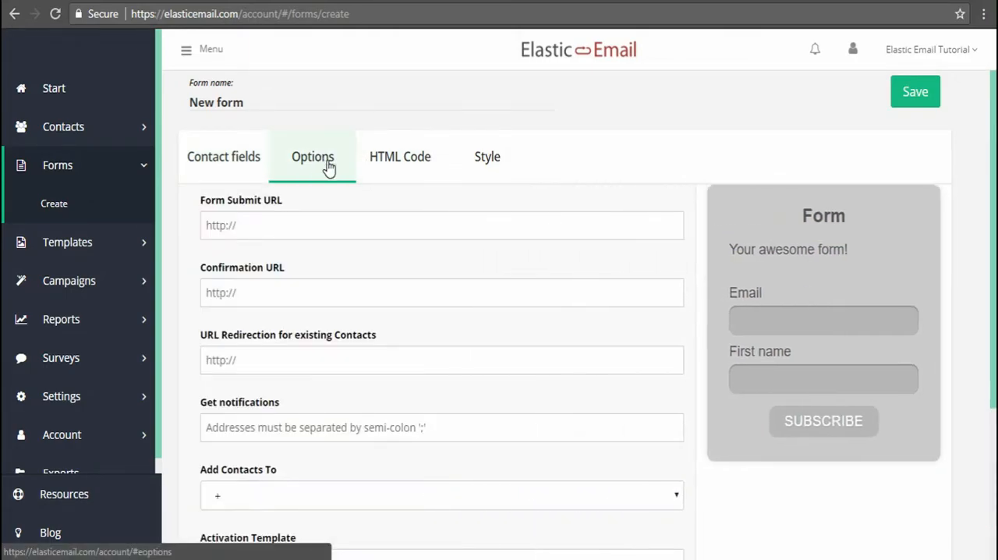
left_click(322, 218)
type("ht")
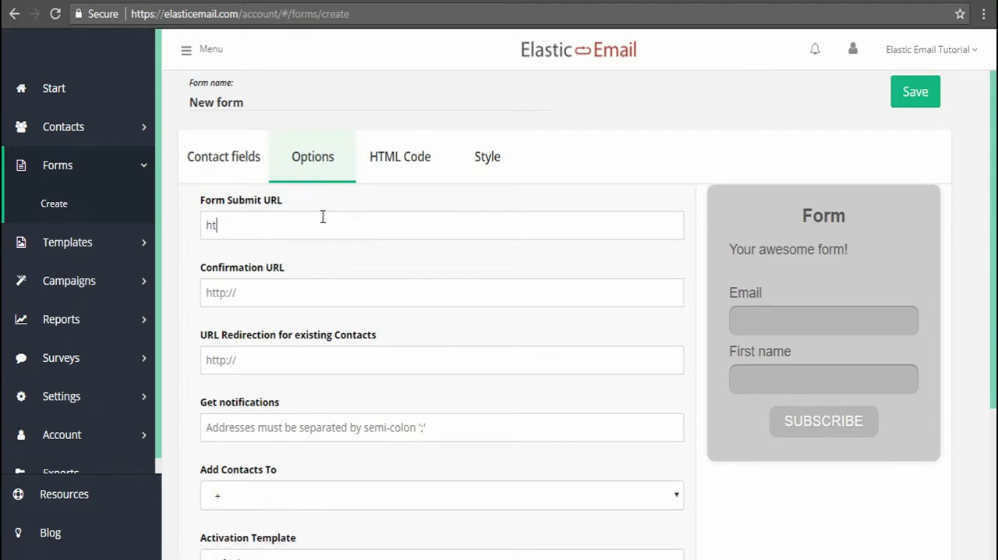
type("tp://site.com")
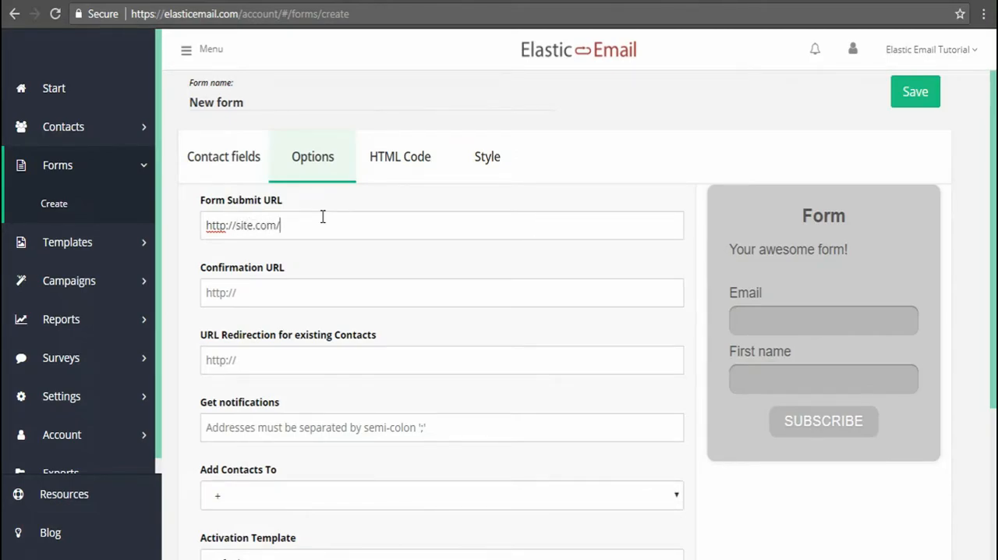
type("/confirm")
left_click_drag(280, 226, 196, 225)
key("ctrl+c")
left_click(283, 292)
key("ctrl+v")
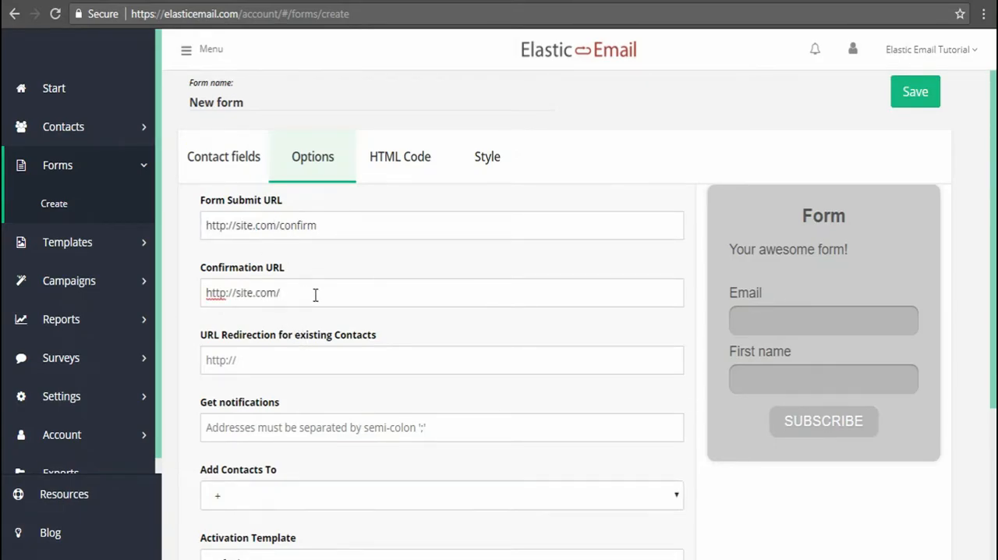
type("done")
key("ctrl+v")
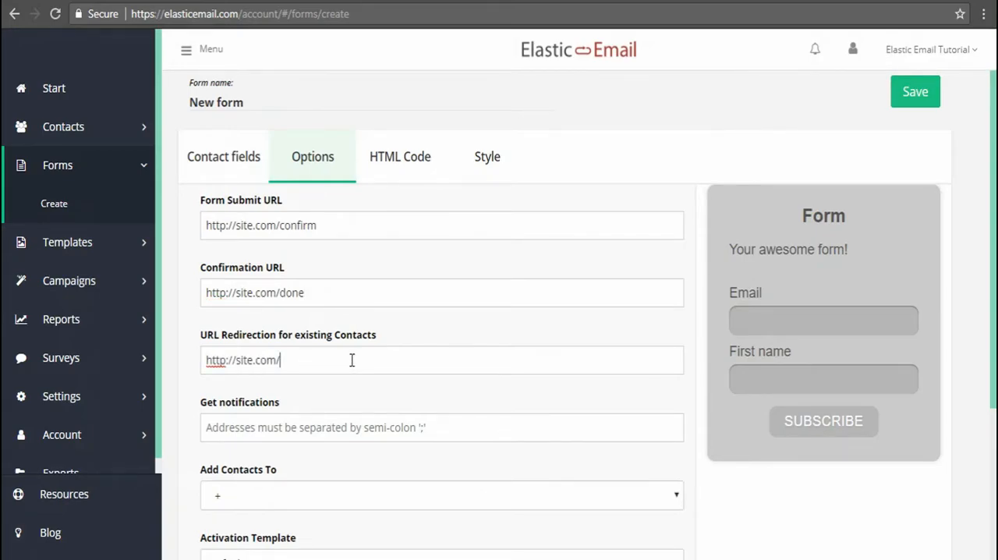
type("yourehere")
Enter the e-mail address that receives the form's notifications
left_click_drag(993, 266, 993, 273)
scroll(993, 273, "down", 1)
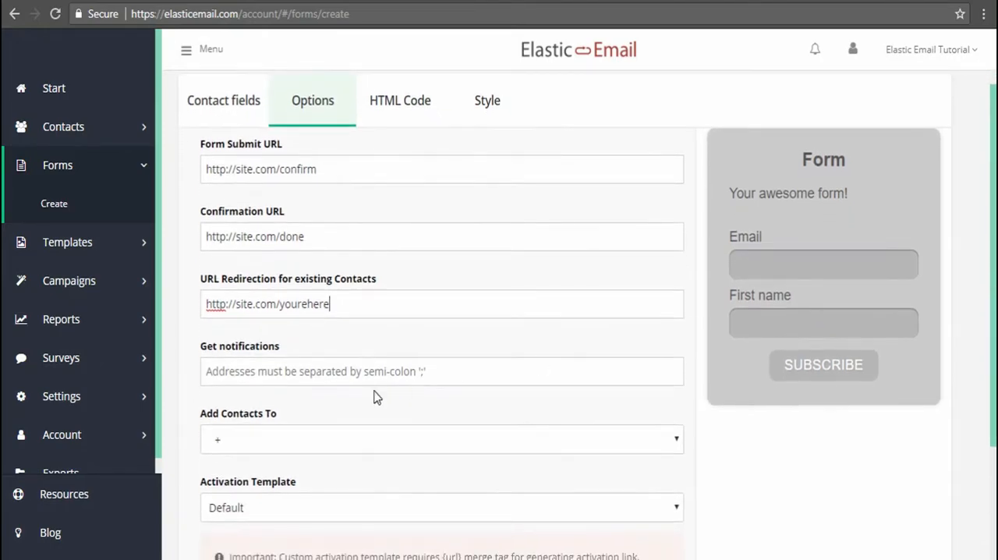
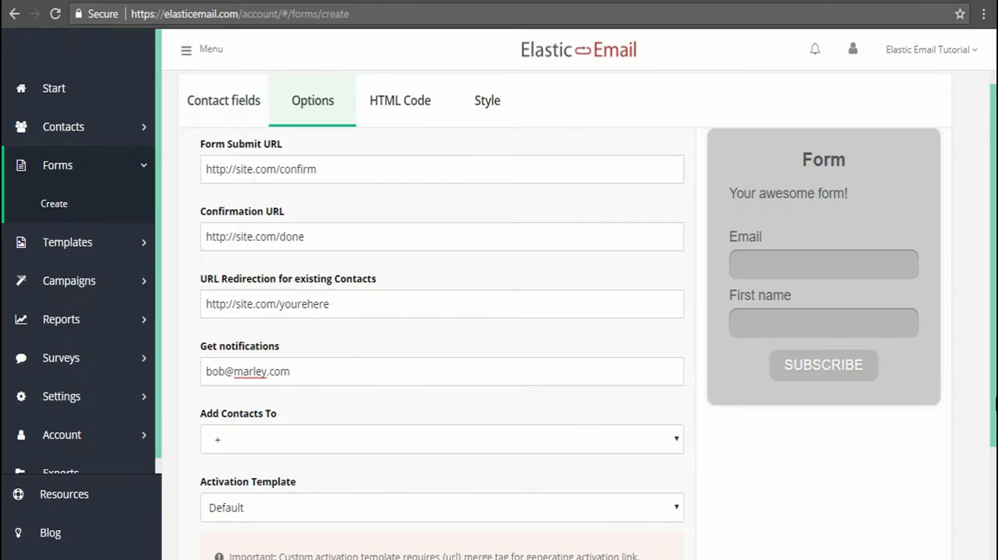
Have the form add contacts to the New subscribers and Other new subscribers lists
left_click_drag(995, 327, 992, 404)
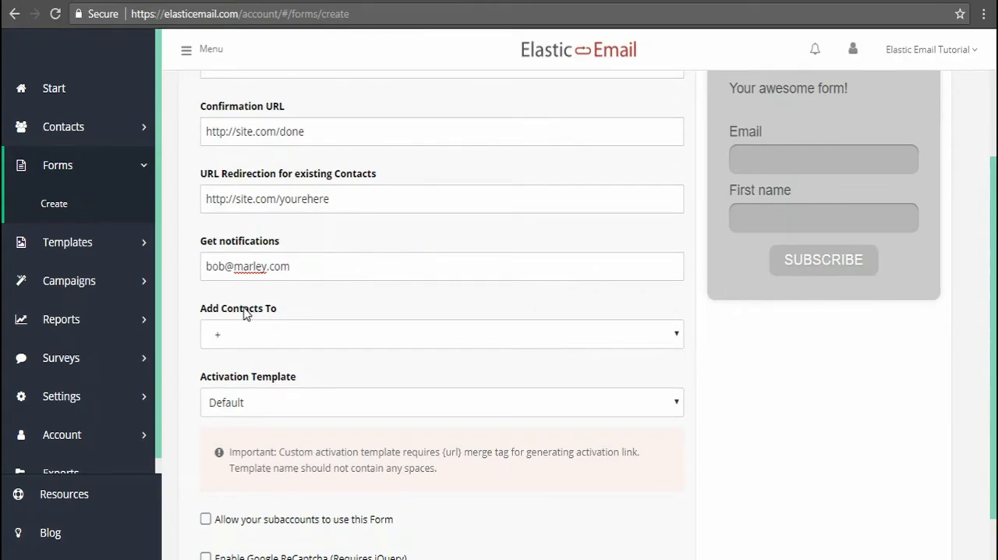
left_click(678, 336)
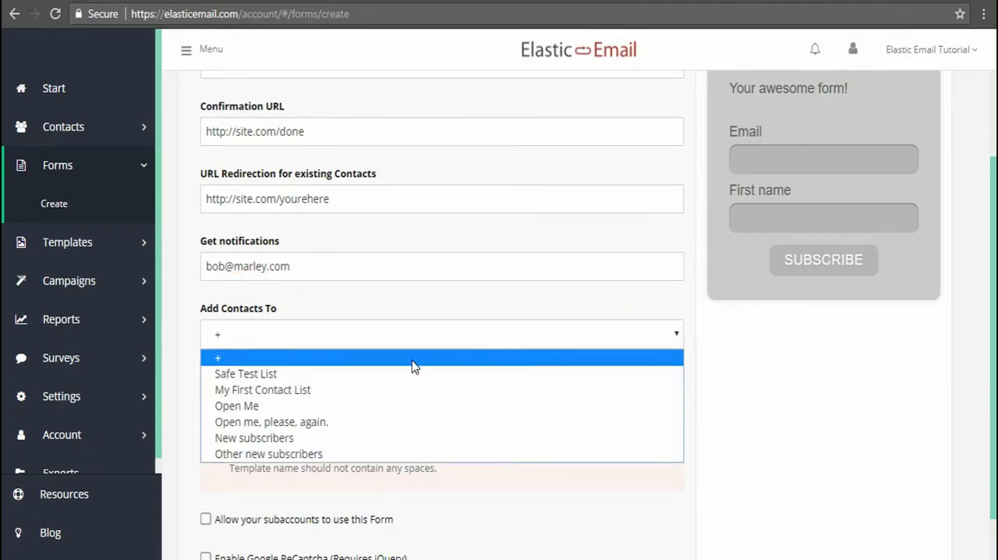
left_click(353, 440)
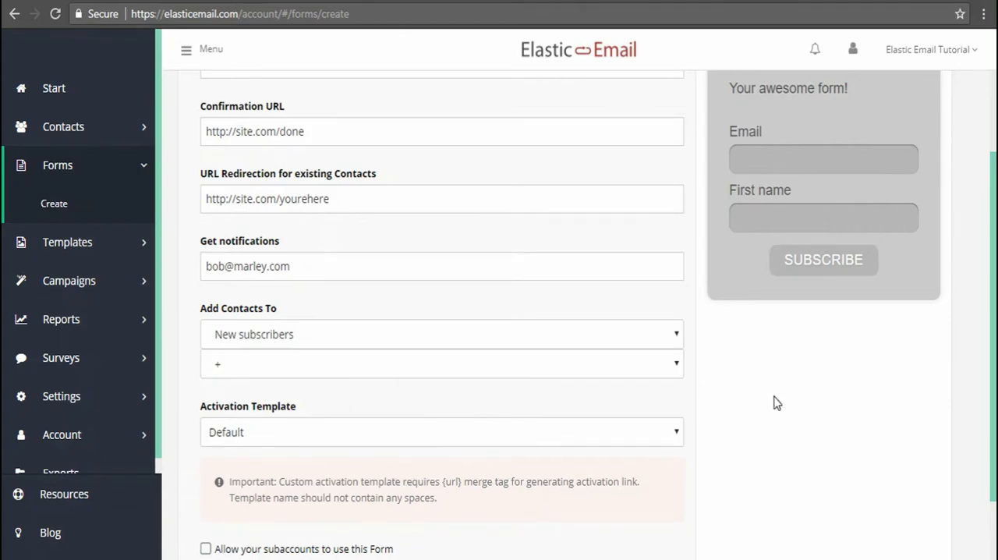
left_click(676, 366)
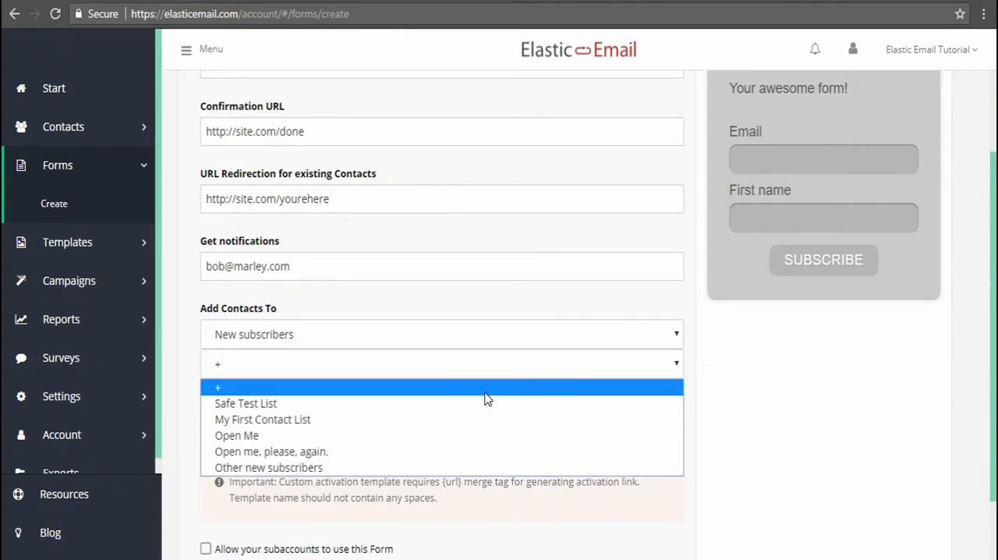
left_click(366, 470)
Make the lists optional for subscribers and tick Other new subscribers in the form preview
left_click(206, 437)
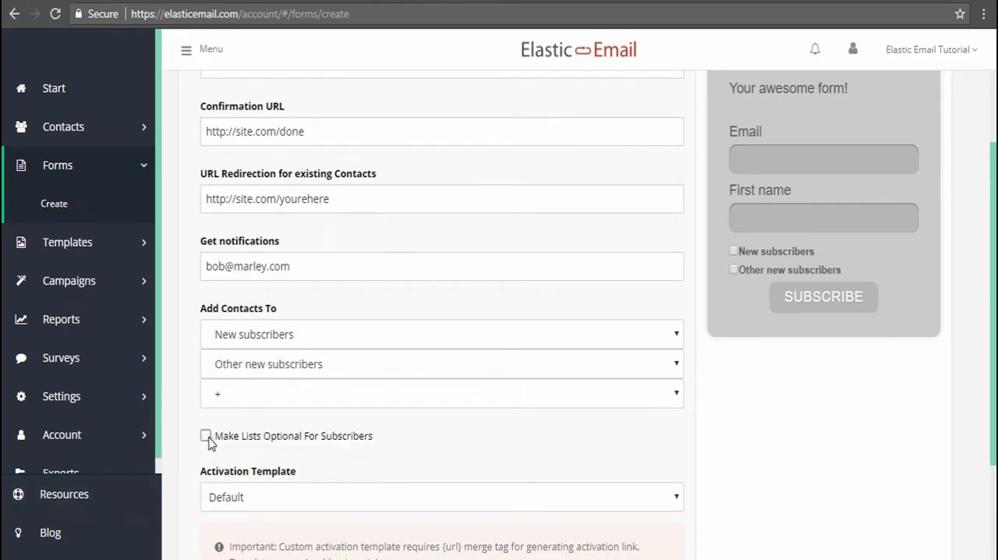
left_click(206, 439)
left_click(734, 251)
Choose the first Confirmation template as the activation template and check the {url} merge tag requirement in the notice
left_click_drag(994, 224, 984, 304)
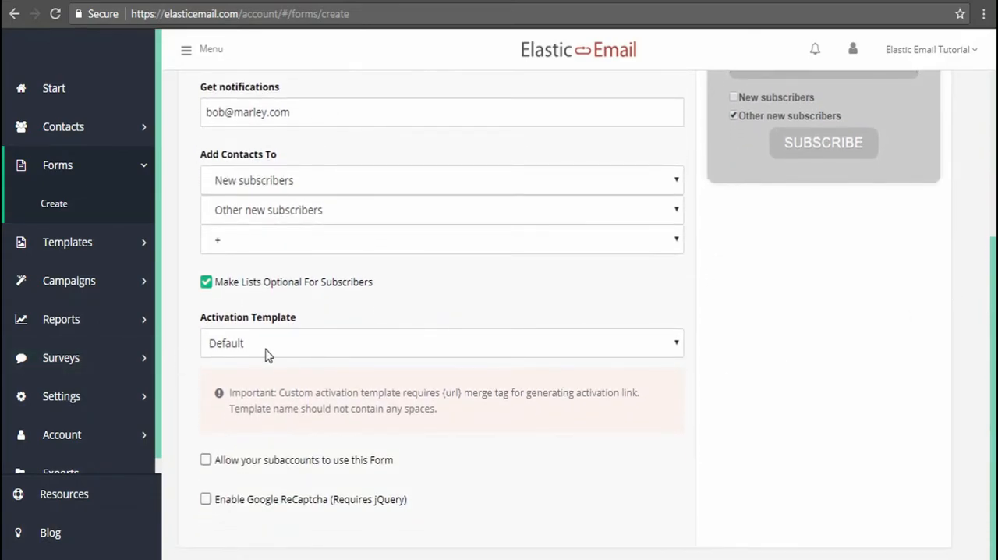
left_click(677, 347)
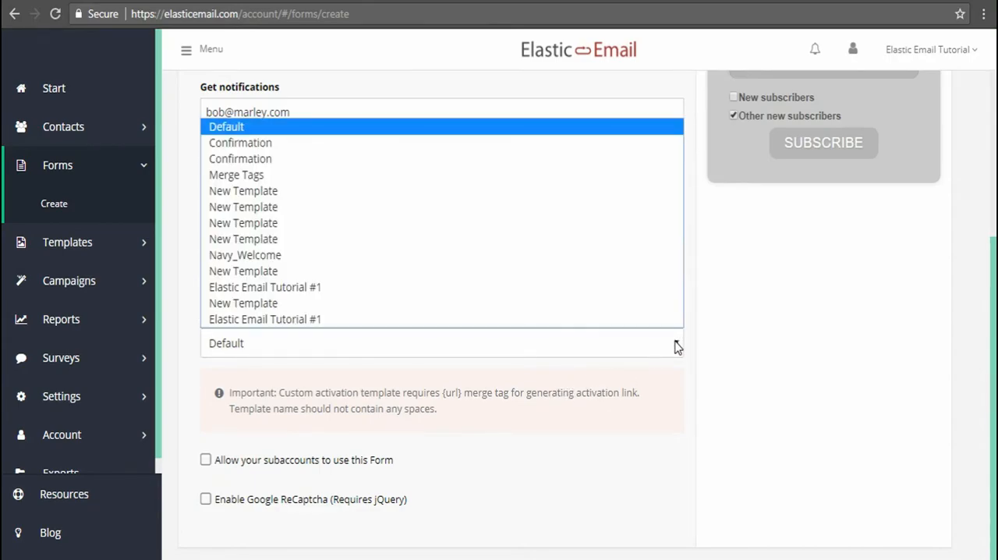
left_click(316, 144)
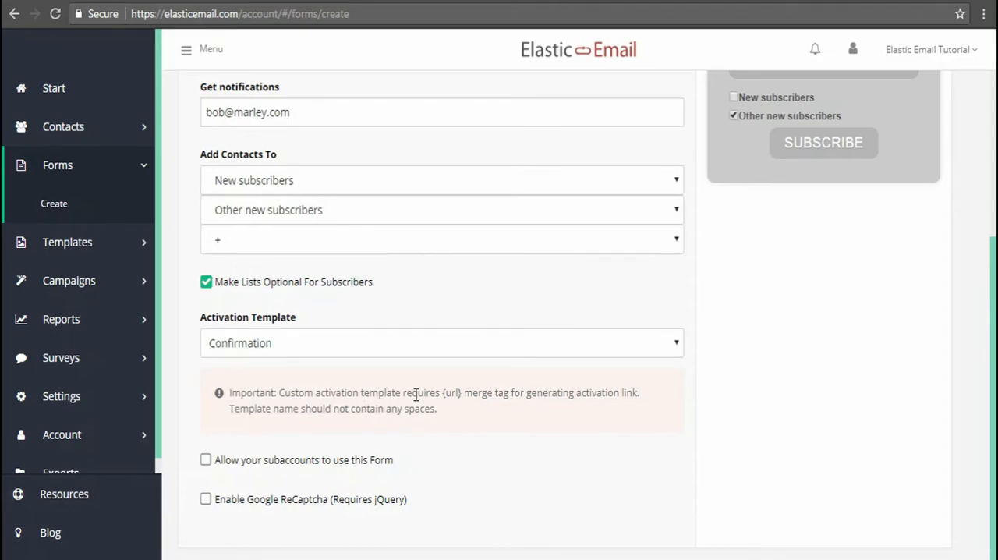
left_click_drag(443, 391, 463, 393)
left_click(565, 430)
Allow subaccounts to use the form and enable Google ReCaptcha, testing its checkbox in the preview
left_click(206, 462)
left_click(206, 500)
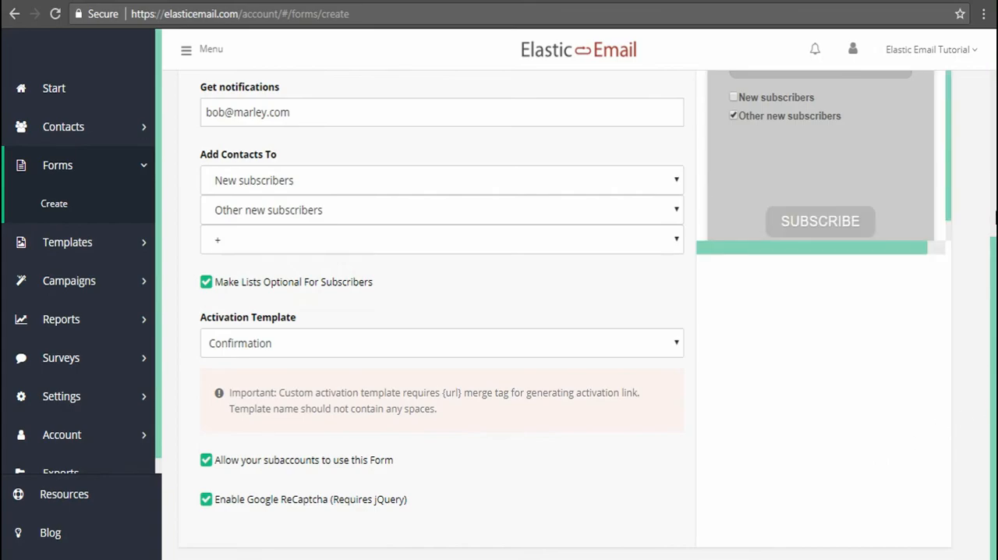
scroll(991, 273, "up", 1)
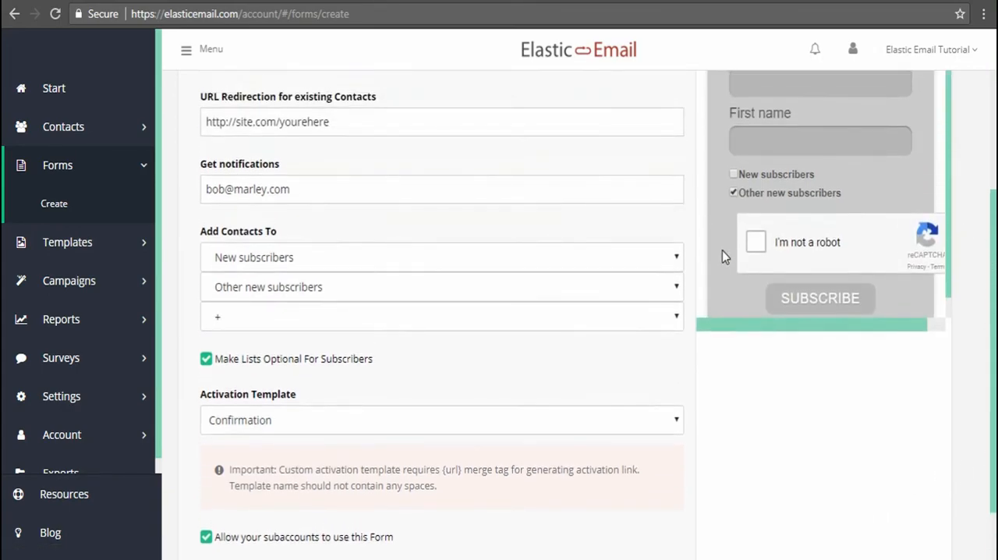
left_click(758, 245)
Change the form's style to Tabula and look over the form preview
scroll(992, 312, "up", 1)
scroll(992, 257, "up", 2)
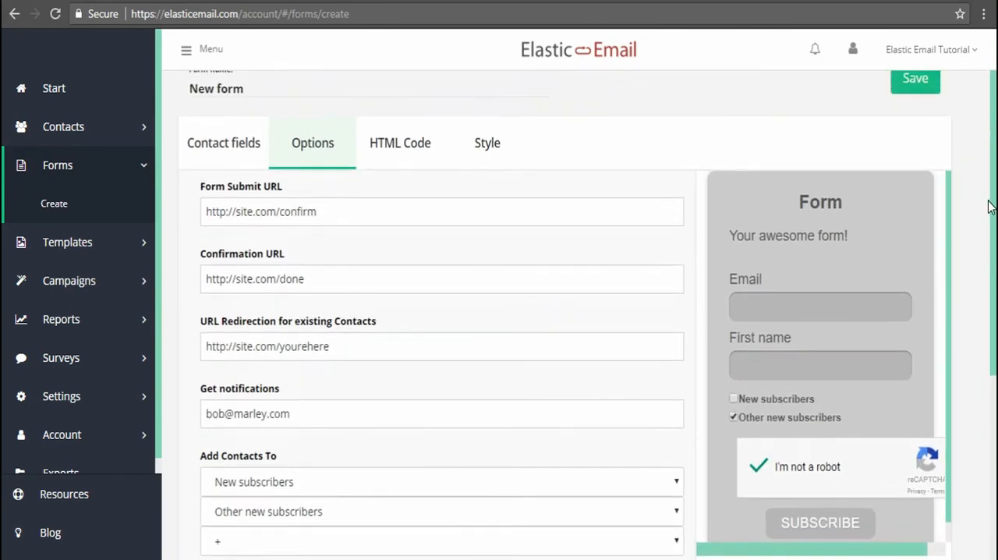
left_click(483, 148)
left_click(344, 443)
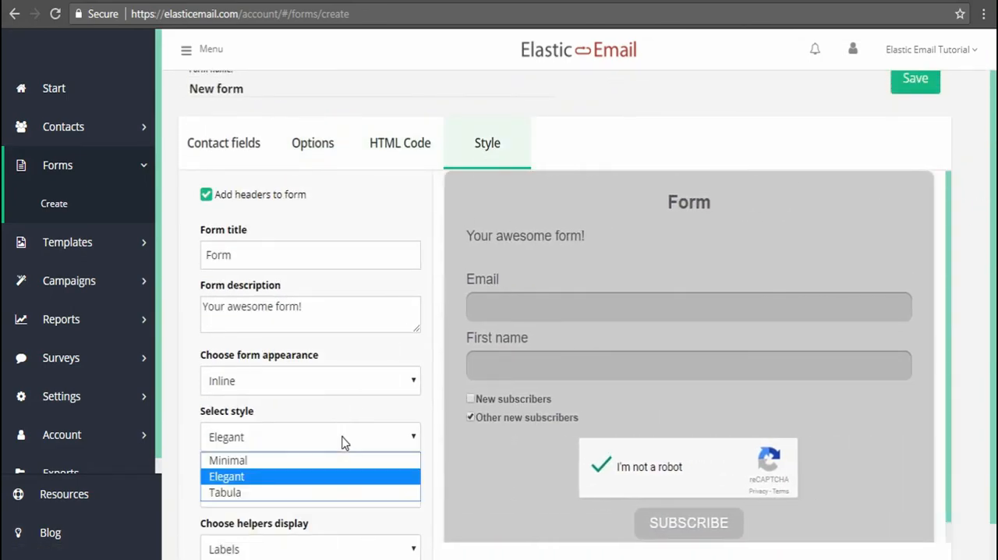
left_click(290, 492)
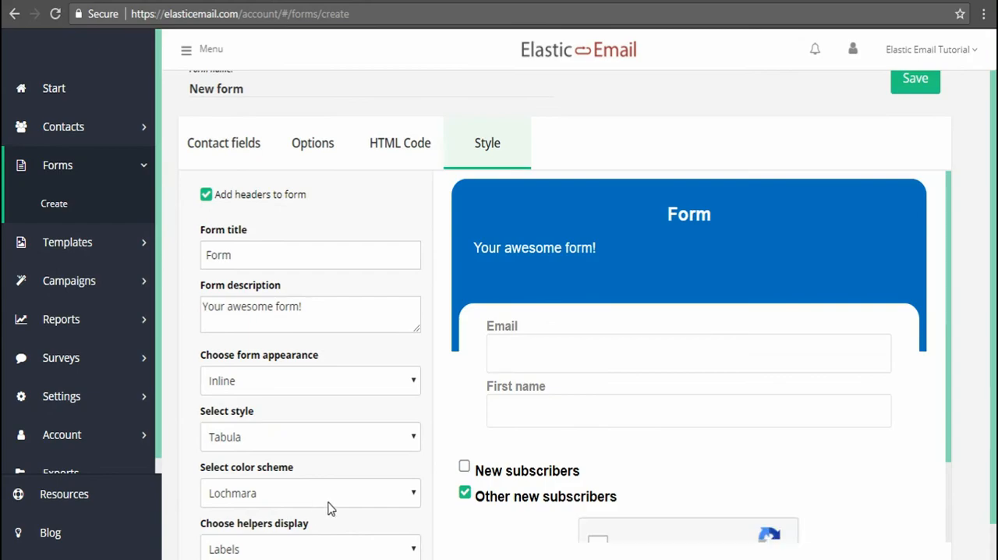
scroll(720, 346, "down", 1)
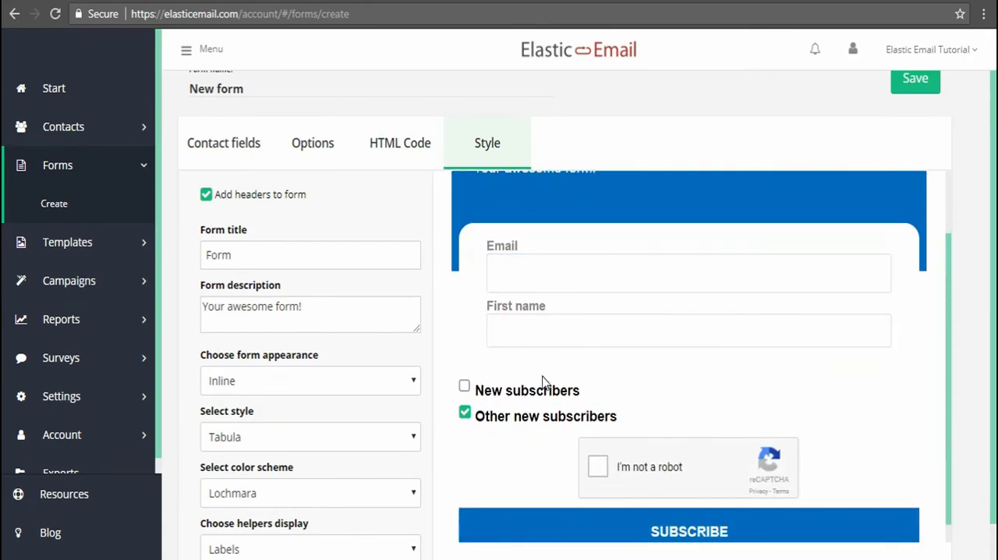
scroll(541, 370, "up", 1)
Look through the form's HTML code and save the form
left_click(399, 151)
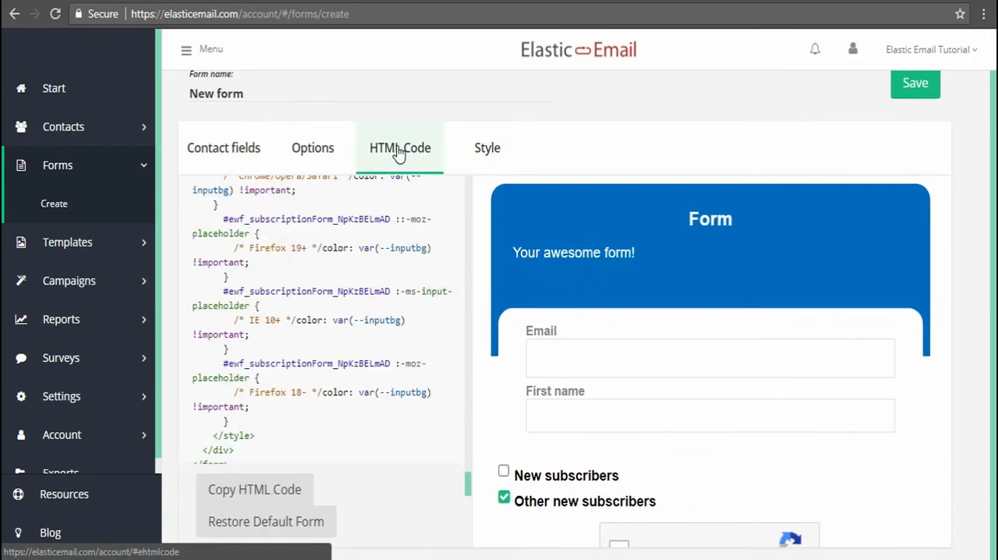
scroll(344, 358, "up", 3)
scroll(355, 331, "up", 2)
scroll(358, 343, "down", 4)
scroll(372, 337, "up", 4)
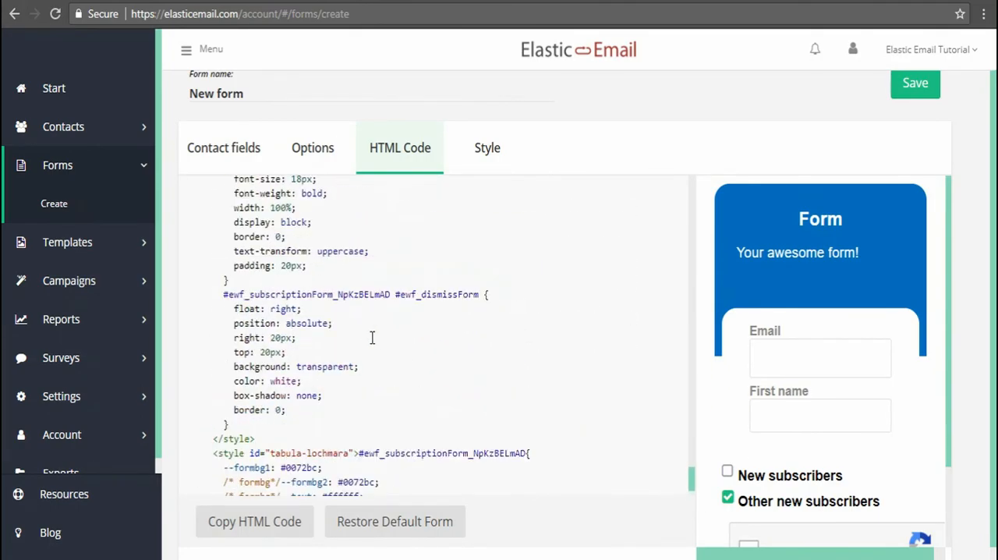
left_click(903, 91)
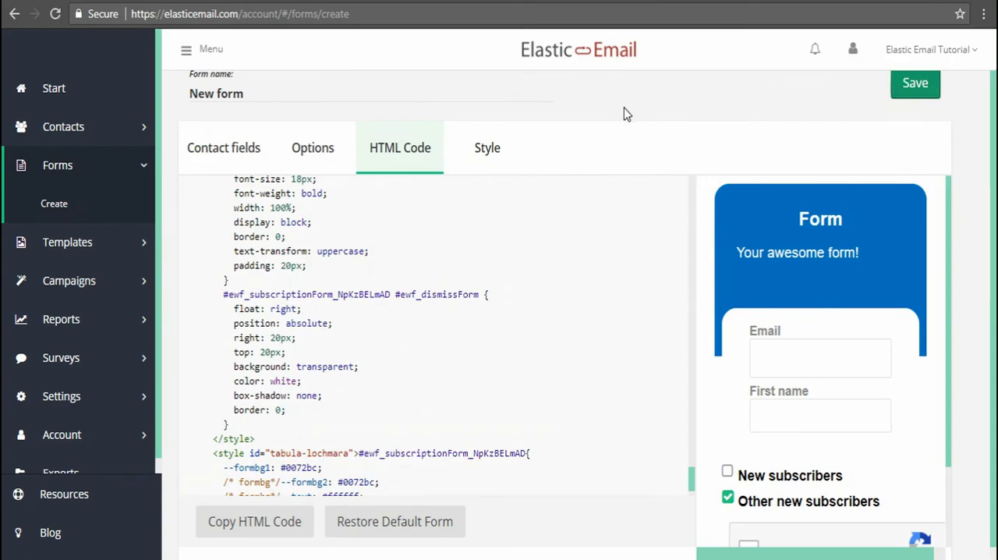